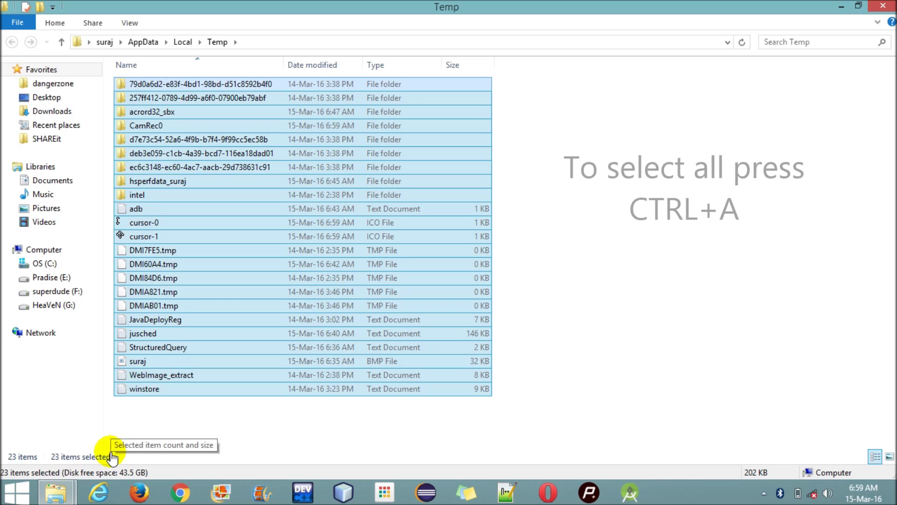
Step: Permanently delete all selected items in the Temp folder, skipping all files in use, and close the folder window
{"action": "key", "text": "shift+Delete"}
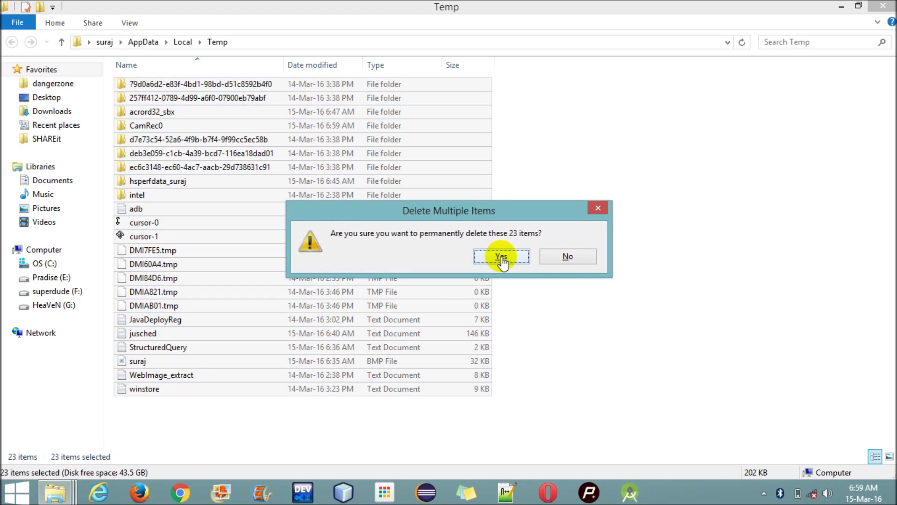
{"action": "left_click", "coordinate": [501, 257]}
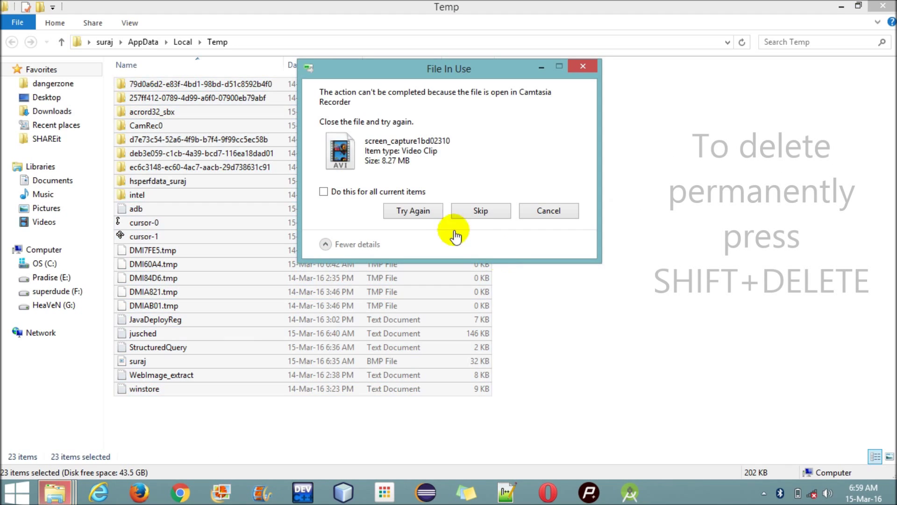
{"action": "left_click", "coordinate": [373, 191]}
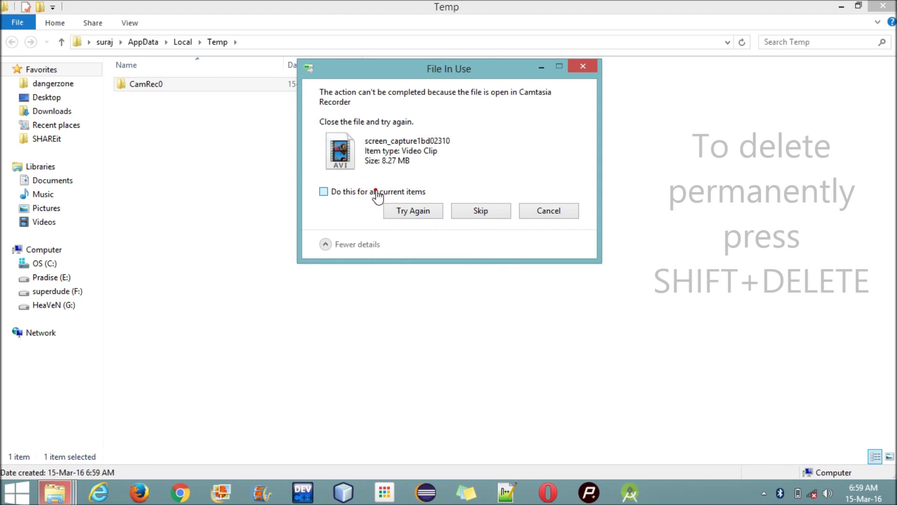
{"action": "left_click", "coordinate": [482, 211]}
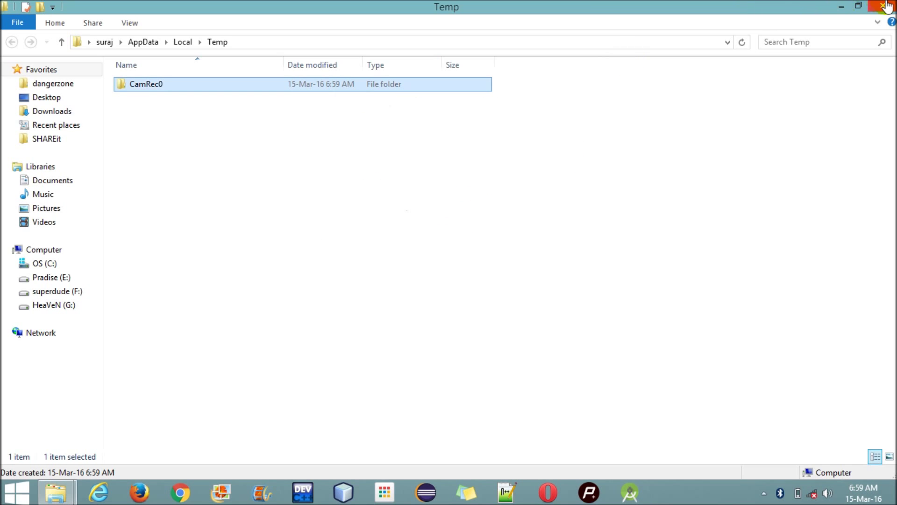
{"action": "left_click", "coordinate": [884, 7]}
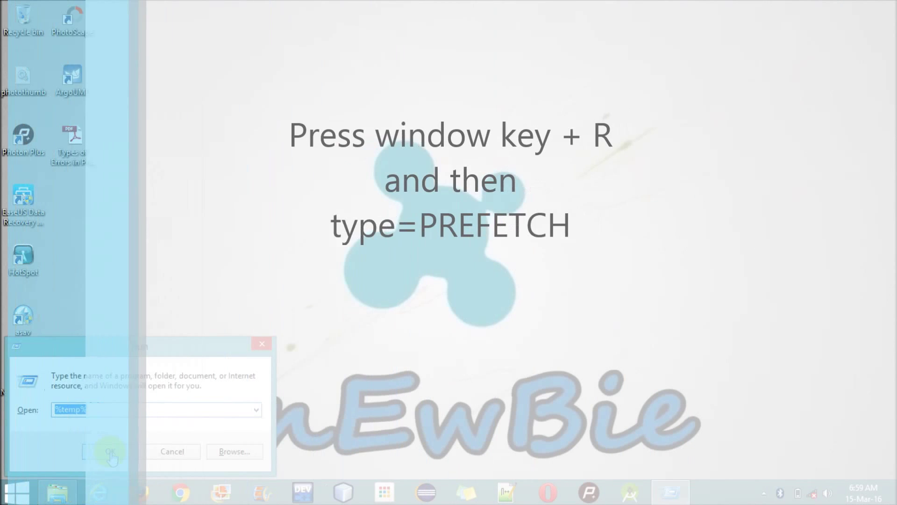
Step: Open the Windows Prefetch folder with the Run command prefetch and permanently delete all of its files
{"action": "type", "text": "prefet"}
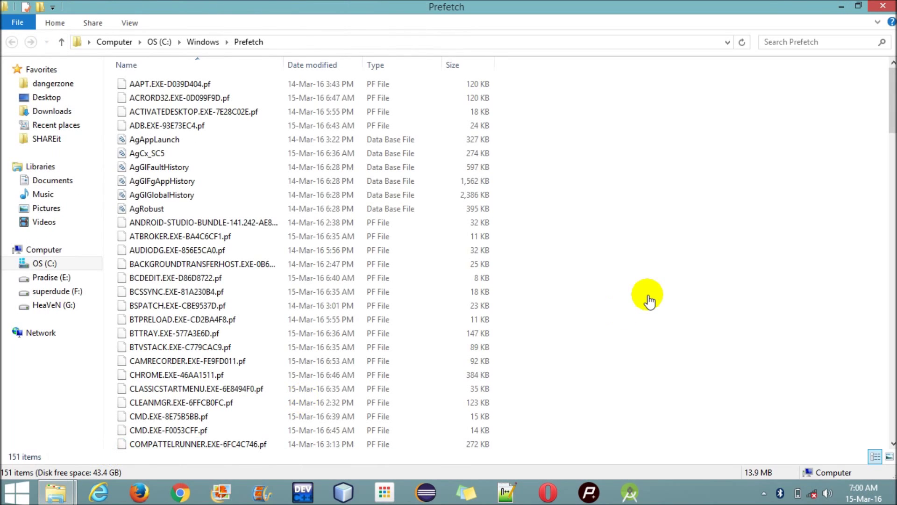
{"action": "key", "text": "ctrl+a"}
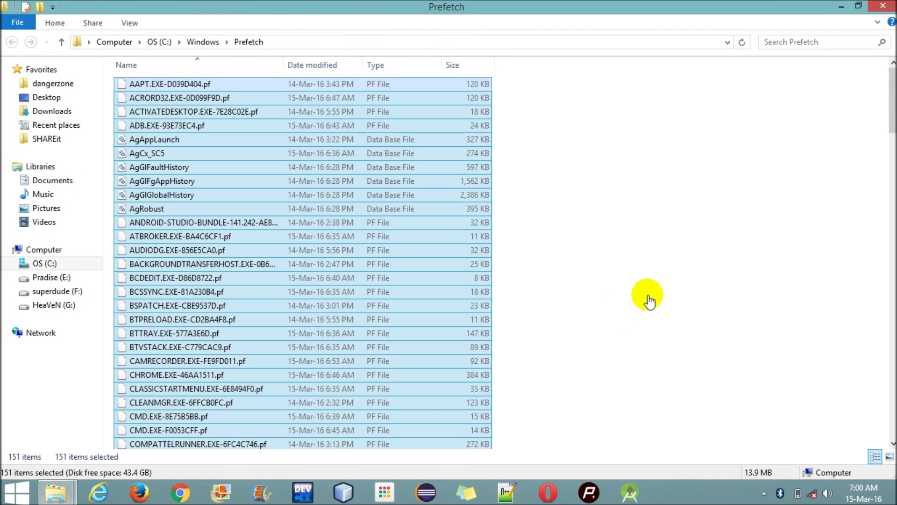
{"action": "key", "text": "shift+Delete"}
{"action": "left_click", "coordinate": [501, 256]}
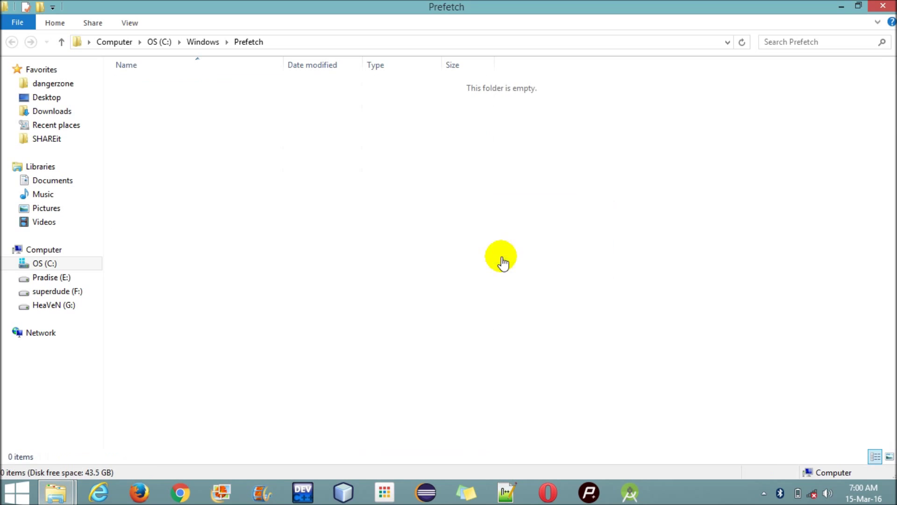
Step: Close the Prefetch folder window and refresh the desktop
{"action": "left_click", "coordinate": [882, 6]}
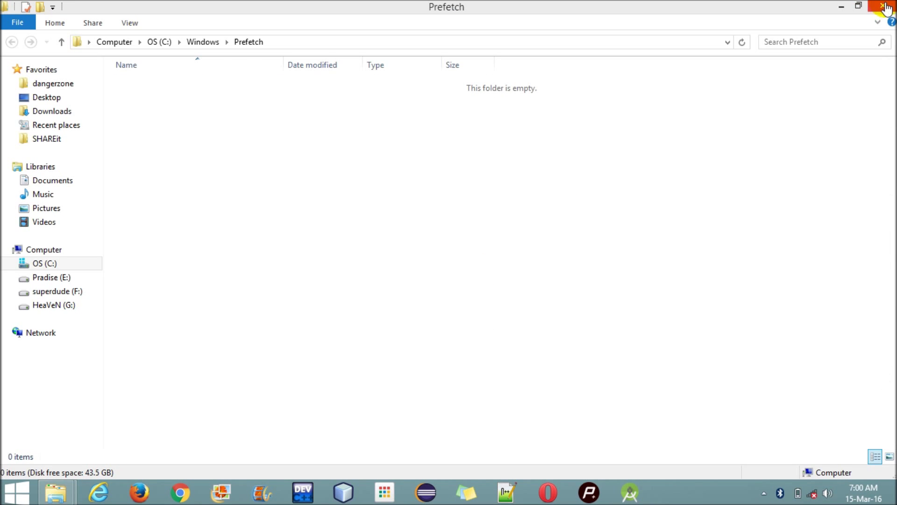
{"action": "right_click", "coordinate": [542, 167]}
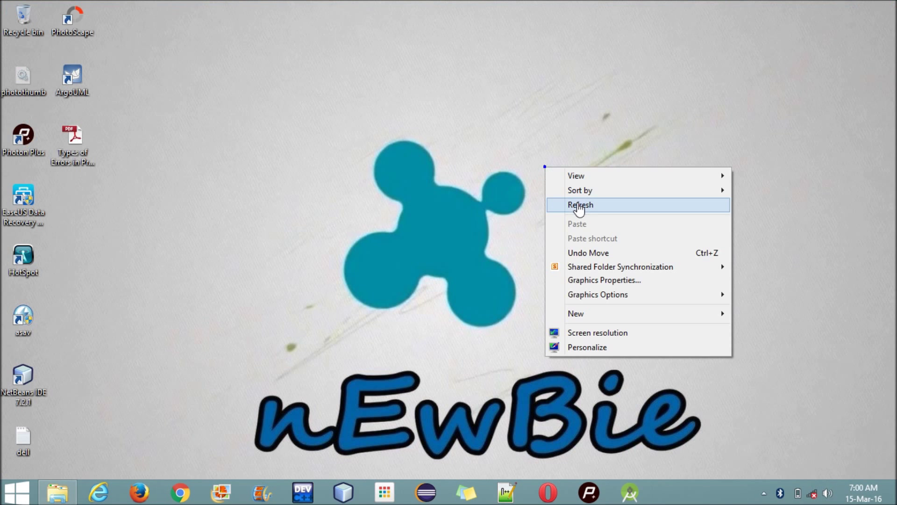
{"action": "left_click", "coordinate": [577, 204]}
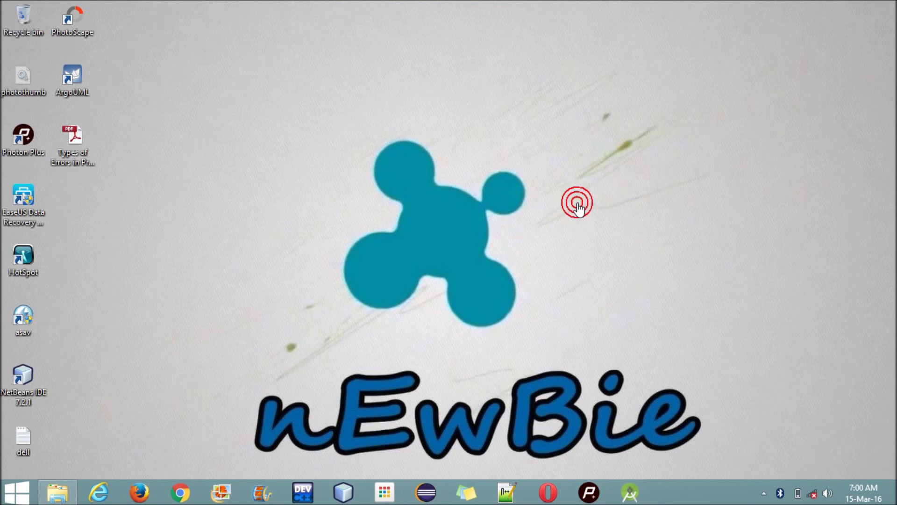
Step: Open the properties of the OS (C:) drive in File Explorer and start Disk Cleanup for it
{"action": "left_click", "coordinate": [58, 488]}
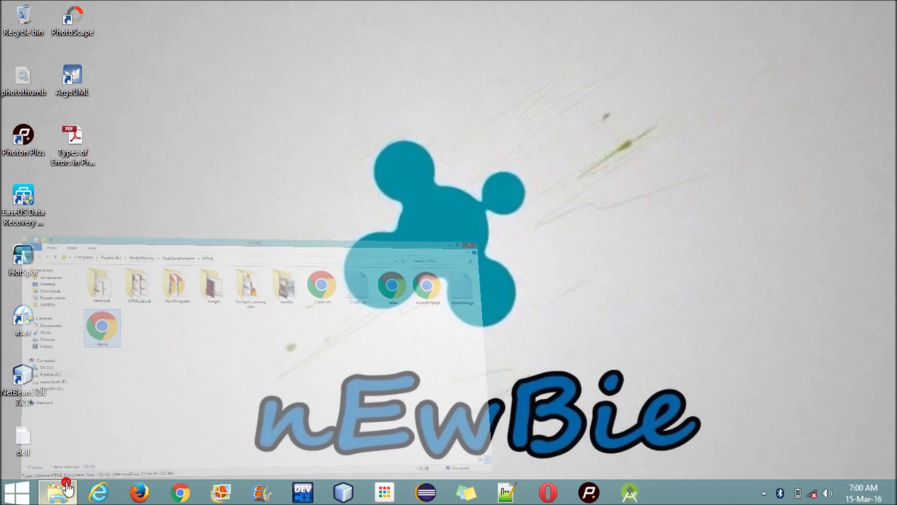
{"action": "left_click", "coordinate": [44, 250]}
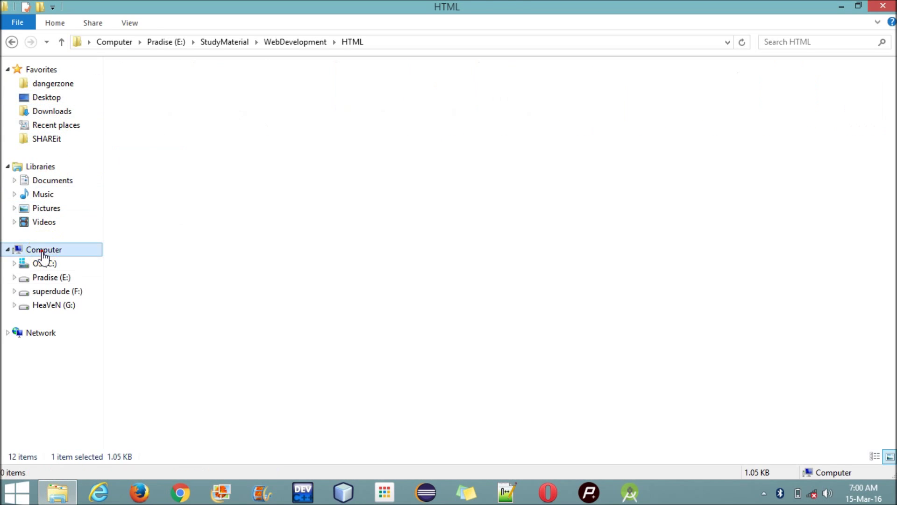
{"action": "right_click", "coordinate": [257, 98]}
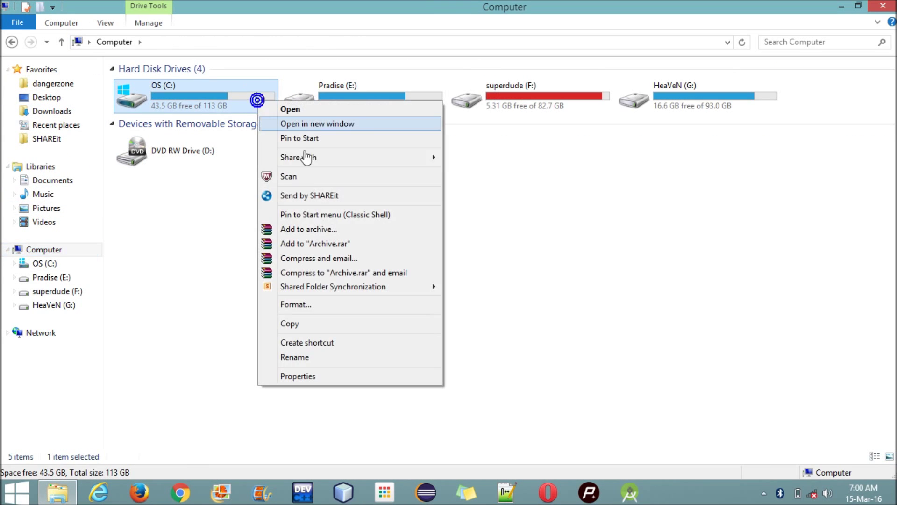
{"action": "left_click", "coordinate": [311, 377]}
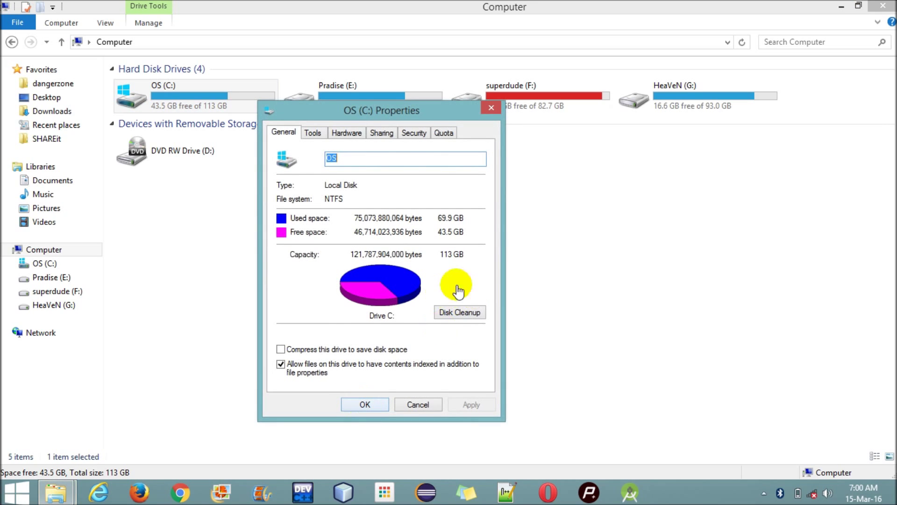
{"action": "left_click", "coordinate": [464, 313]}
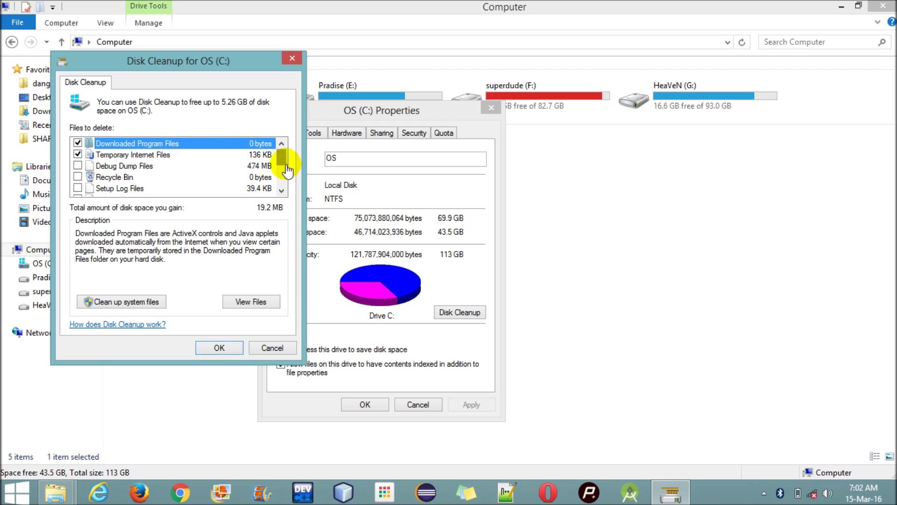
Step: Mark Debug Dump Files, Recycle Bin, Setup Log Files, System error memory dump files and Temporary files for cleanup
{"action": "left_click", "coordinate": [77, 165]}
{"action": "left_click", "coordinate": [77, 176]}
{"action": "scroll", "coordinate": [284, 161], "scroll_direction": "down", "scroll_amount": 1}
{"action": "left_click", "coordinate": [78, 177]}
{"action": "scroll", "coordinate": [282, 154], "scroll_direction": "down", "scroll_amount": 1}
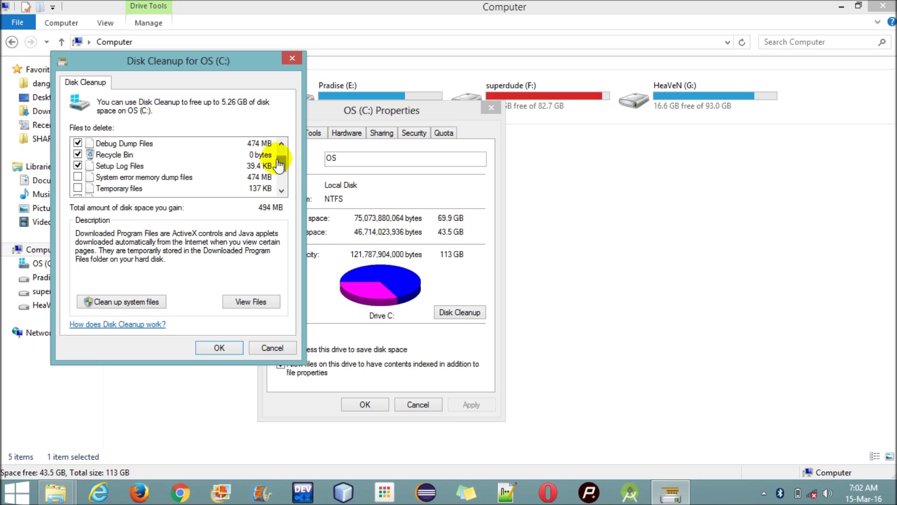
{"action": "left_click", "coordinate": [77, 177]}
{"action": "left_click", "coordinate": [78, 196]}
Step: Also mark Thumbnails and the per-user queued, system archived and system queued Windows Error Reporting files for cleanup
{"action": "left_click", "coordinate": [282, 176]}
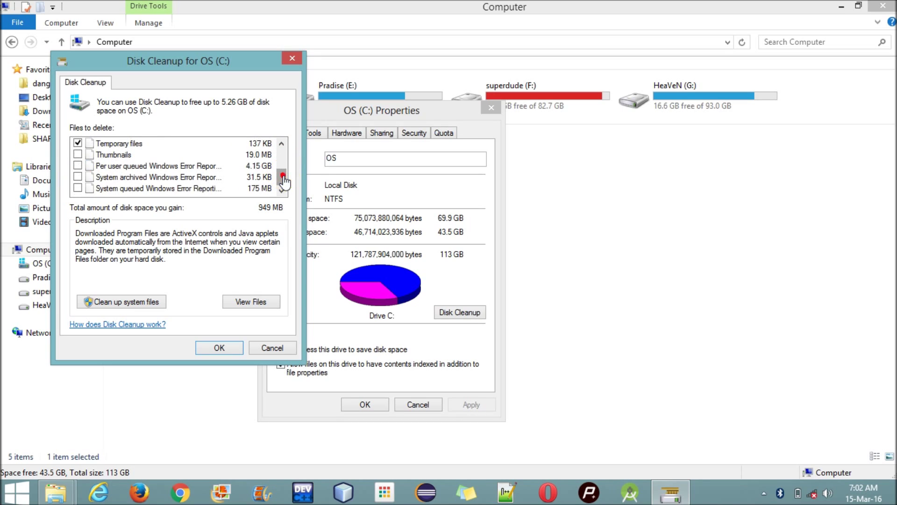
{"action": "left_click", "coordinate": [78, 154]}
{"action": "left_click", "coordinate": [77, 166]}
{"action": "left_click", "coordinate": [77, 176]}
{"action": "left_click", "coordinate": [78, 187]}
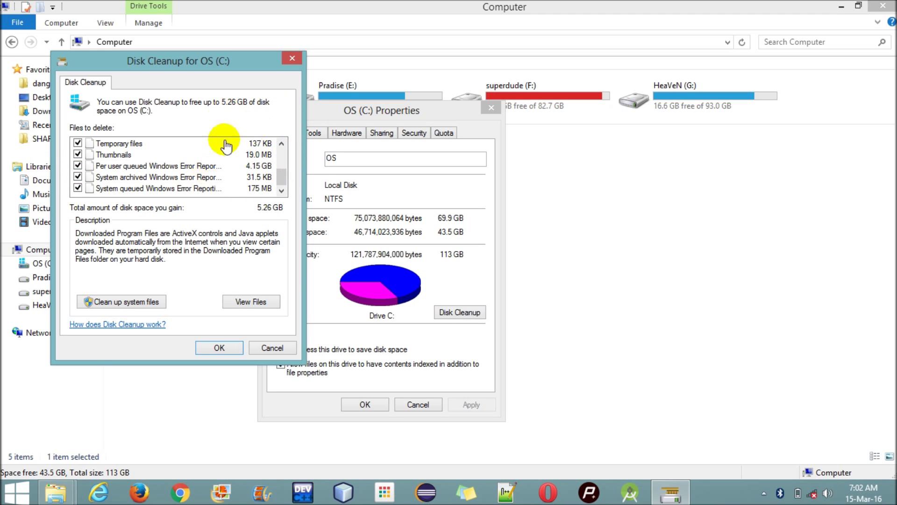
Step: Submit the cleanup selection, decline the permanent deletion of the files, and cancel out of Disk Cleanup
{"action": "left_click", "coordinate": [213, 345]}
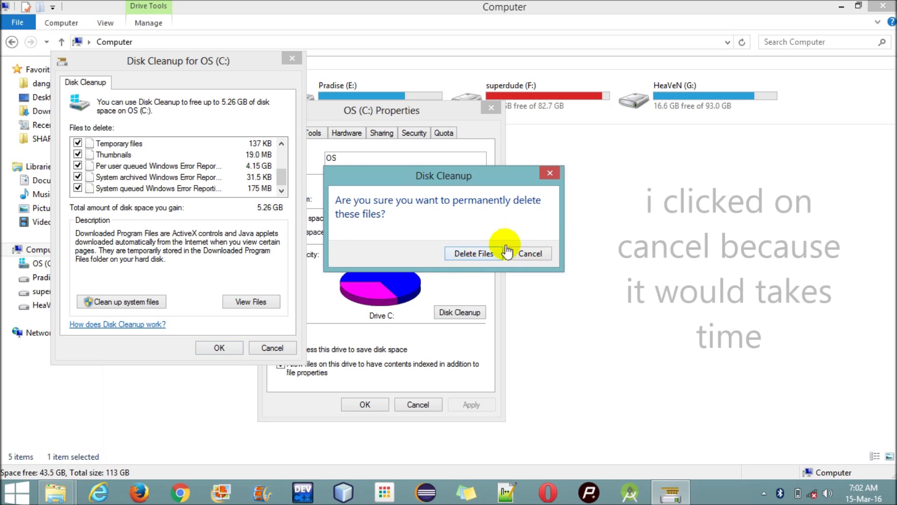
{"action": "left_click", "coordinate": [531, 254]}
{"action": "left_click", "coordinate": [270, 349]}
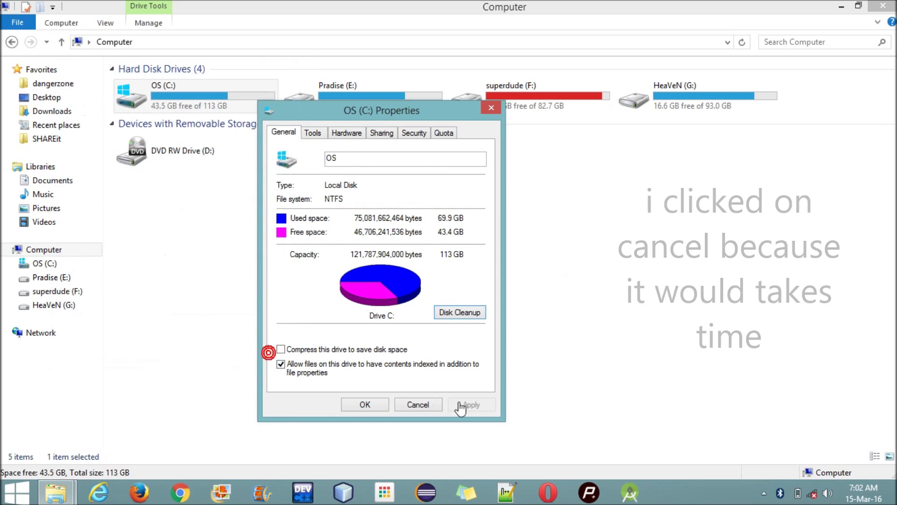
Step: Open Optimize Drives from the OS (C:) drive's properties and start analyzing the OS (C:) drive
{"action": "left_click", "coordinate": [312, 131]}
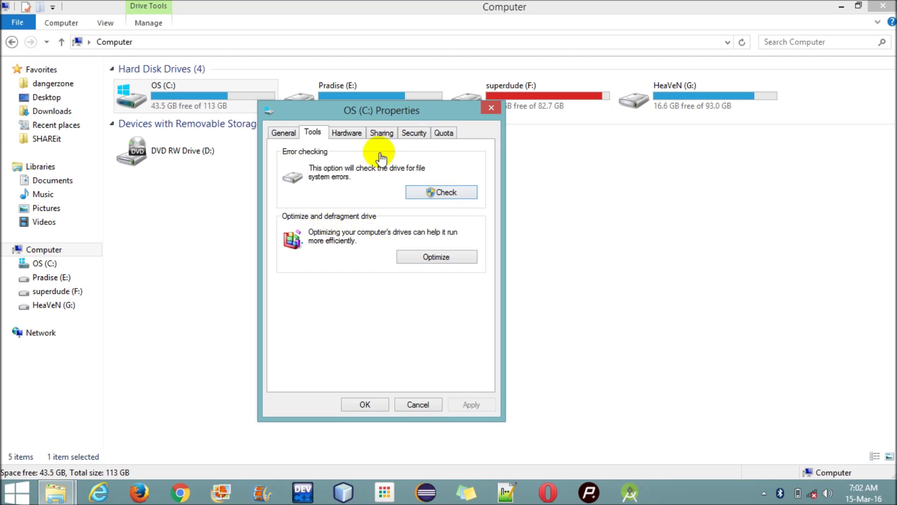
{"action": "left_click", "coordinate": [418, 260]}
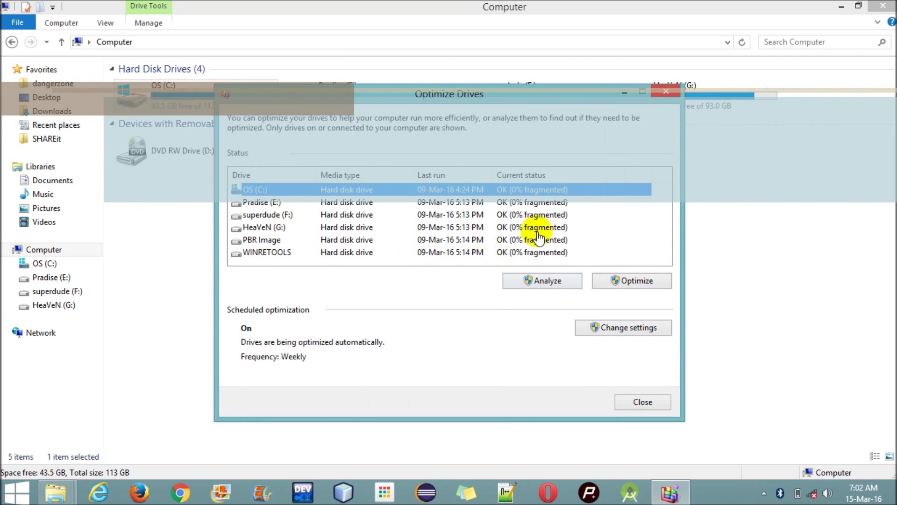
{"action": "left_click", "coordinate": [526, 292]}
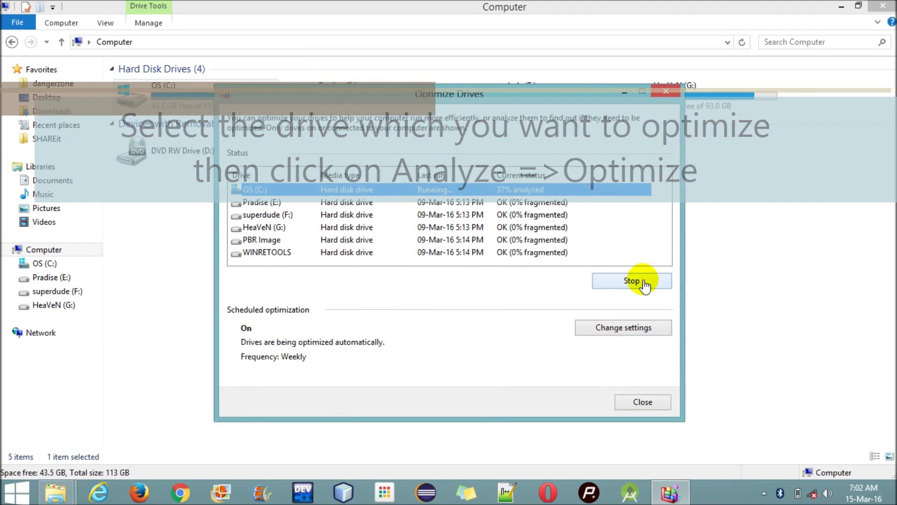
Step: Stop the running analysis of the OS (C:) drive and close Optimize Drives
{"action": "left_click", "coordinate": [631, 280]}
{"action": "left_click", "coordinate": [627, 282]}
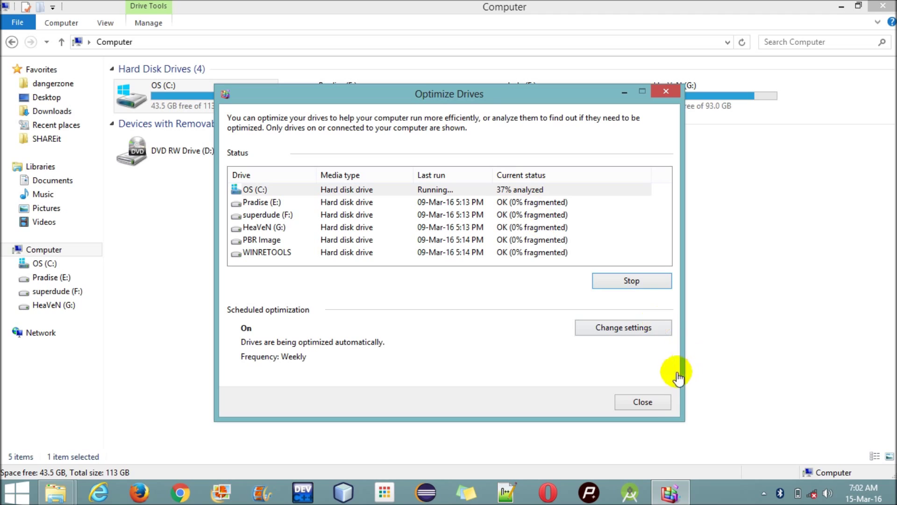
{"action": "left_click", "coordinate": [651, 403]}
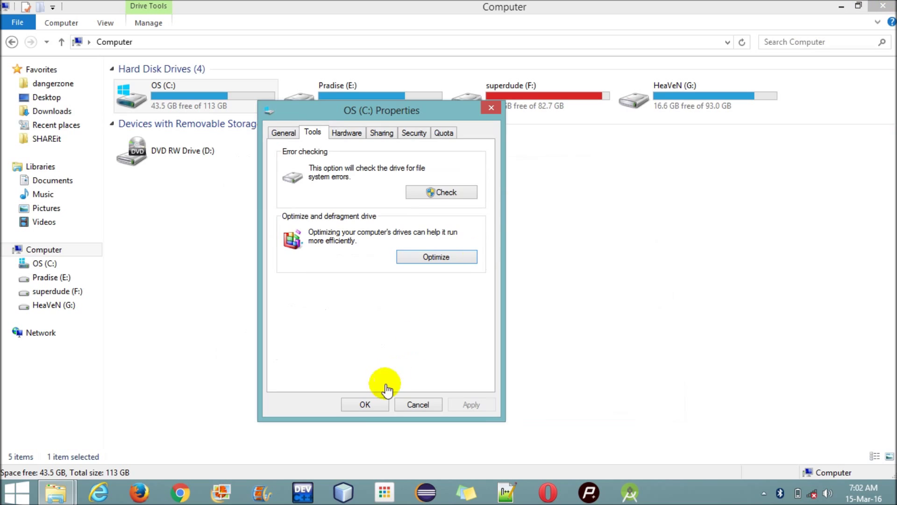
Step: Accept and close the OS (C:) properties, then close the Computer window to return to the desktop
{"action": "left_click", "coordinate": [365, 405]}
{"action": "left_click", "coordinate": [883, 6]}
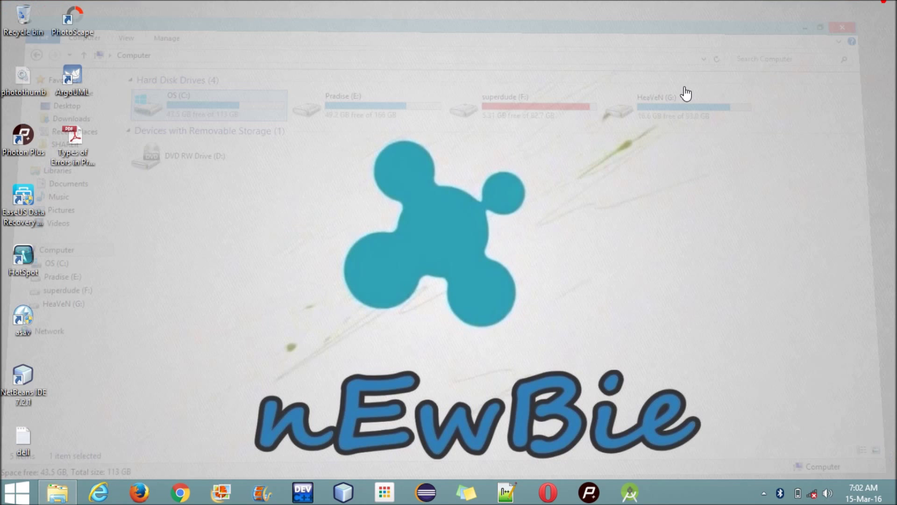
{"action": "left_click", "coordinate": [416, 437]}
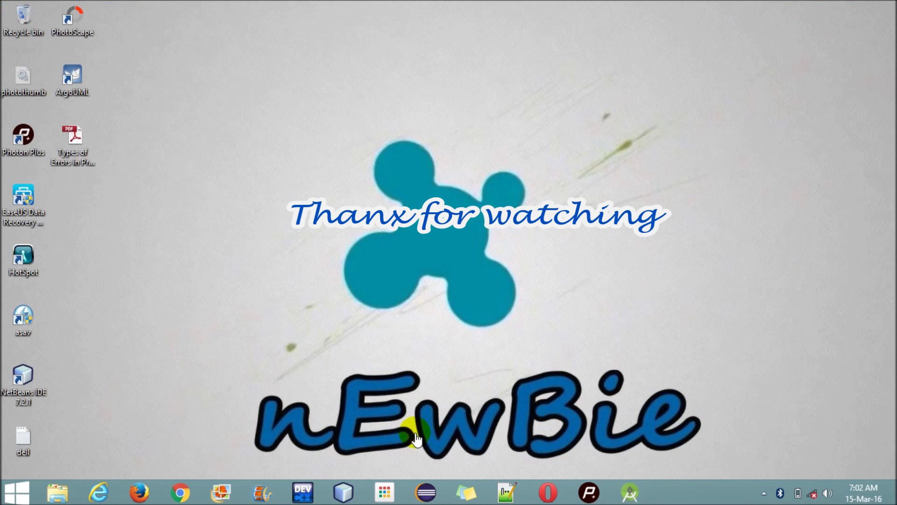